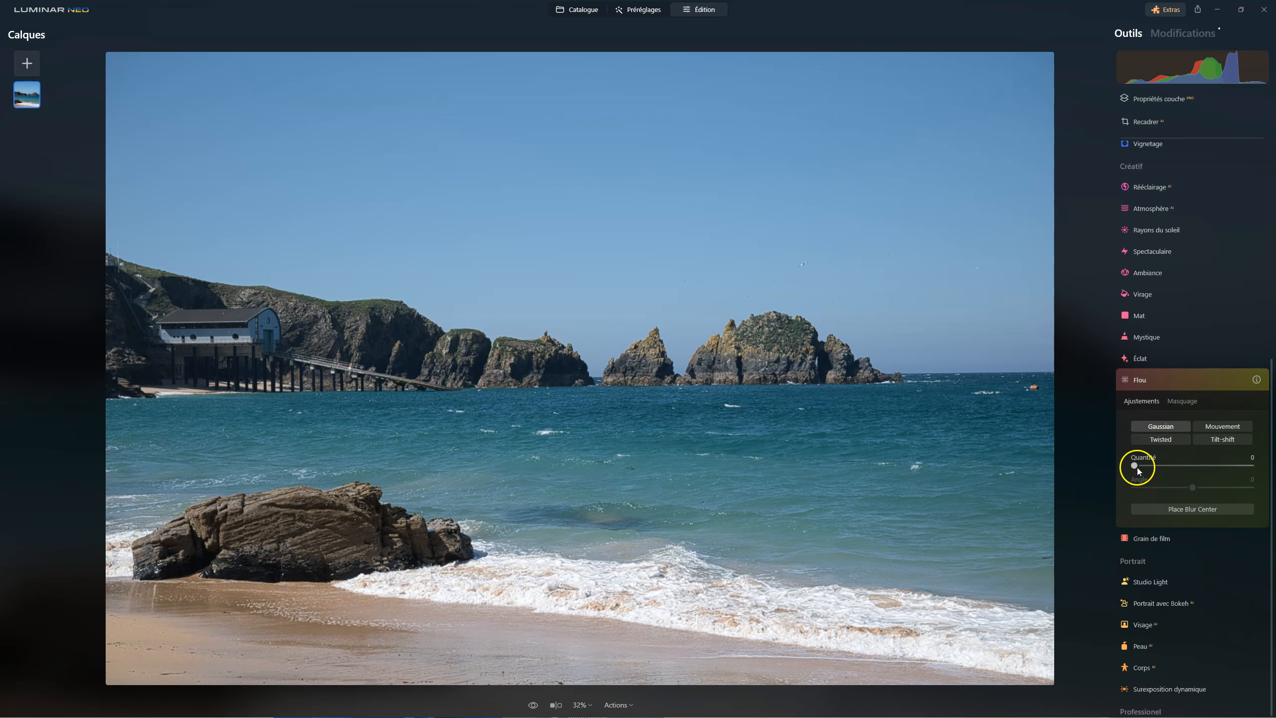
Try Gaussian blur on the whole photo with amounts of 89 and 73, resetting the amount to 0 after each.
{"action": "left_click_drag", "start_coordinate": [1136, 466], "coordinate": [1240, 466]}
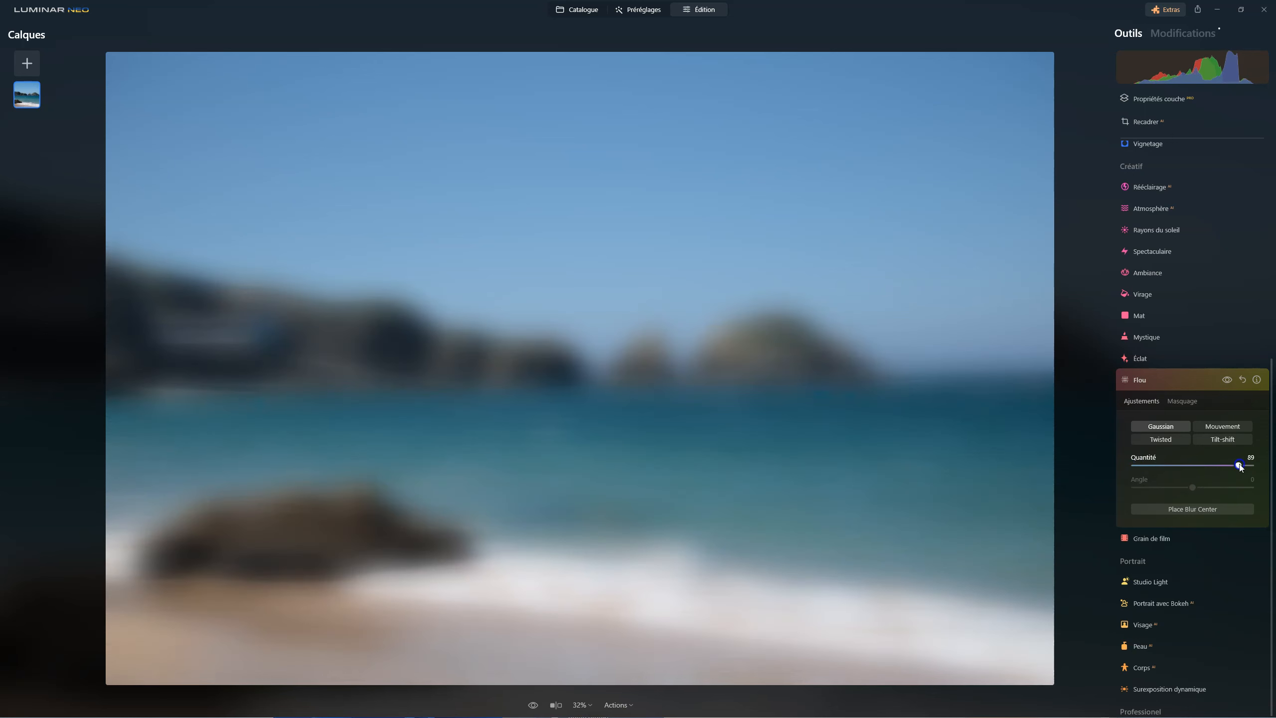
{"action": "double_click", "coordinate": [1239, 465]}
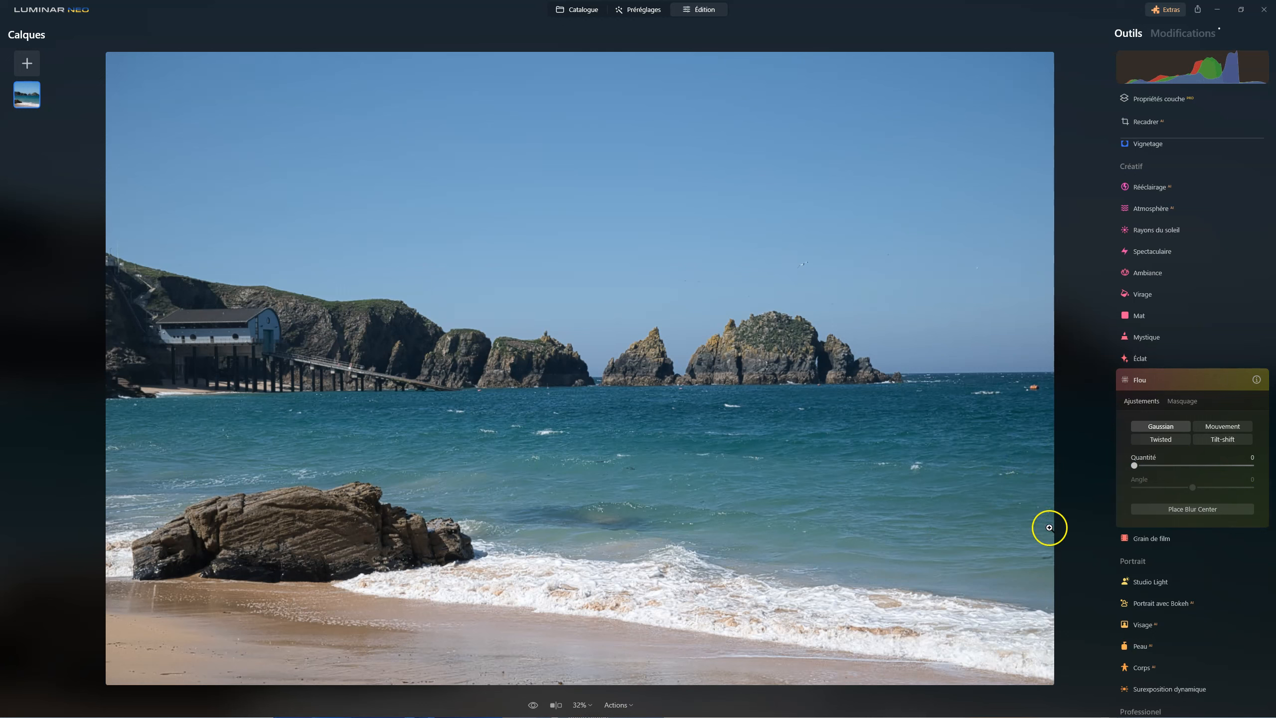
{"action": "left_click_drag", "start_coordinate": [1135, 466], "coordinate": [1220, 465]}
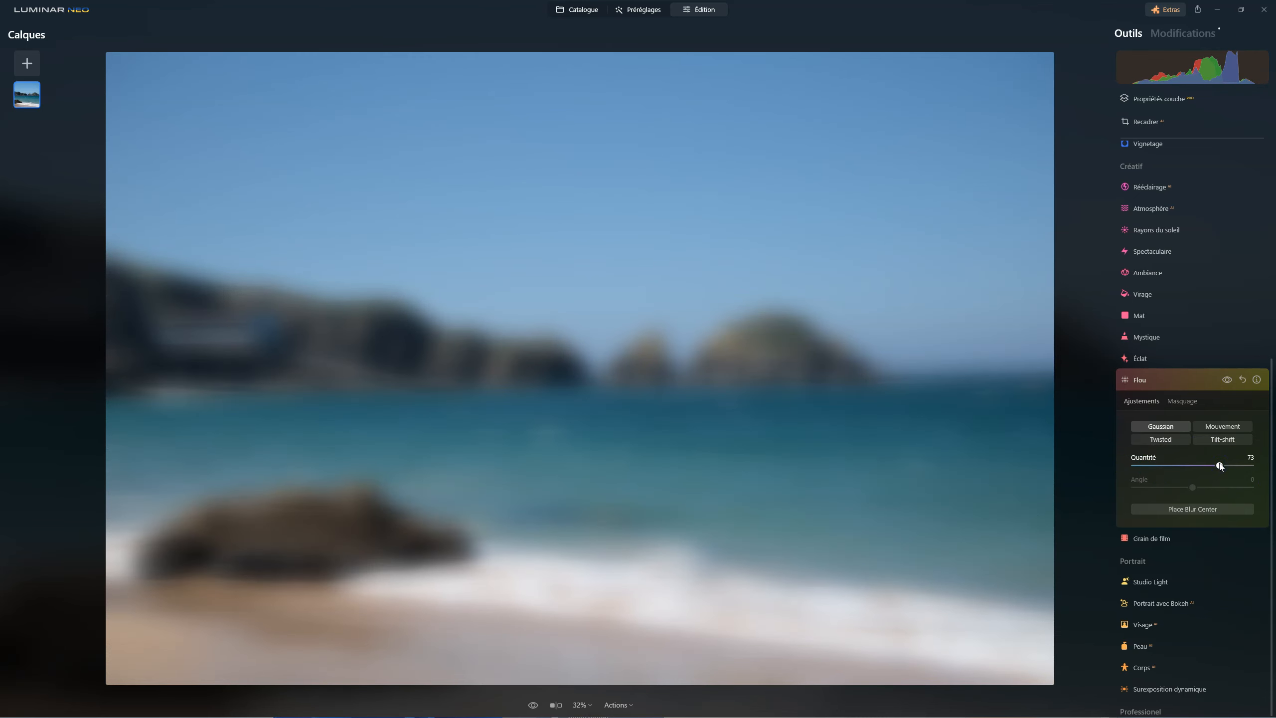
{"action": "left_click_drag", "start_coordinate": [1220, 466], "coordinate": [1030, 457]}
{"action": "left_click", "coordinate": [1139, 477]}
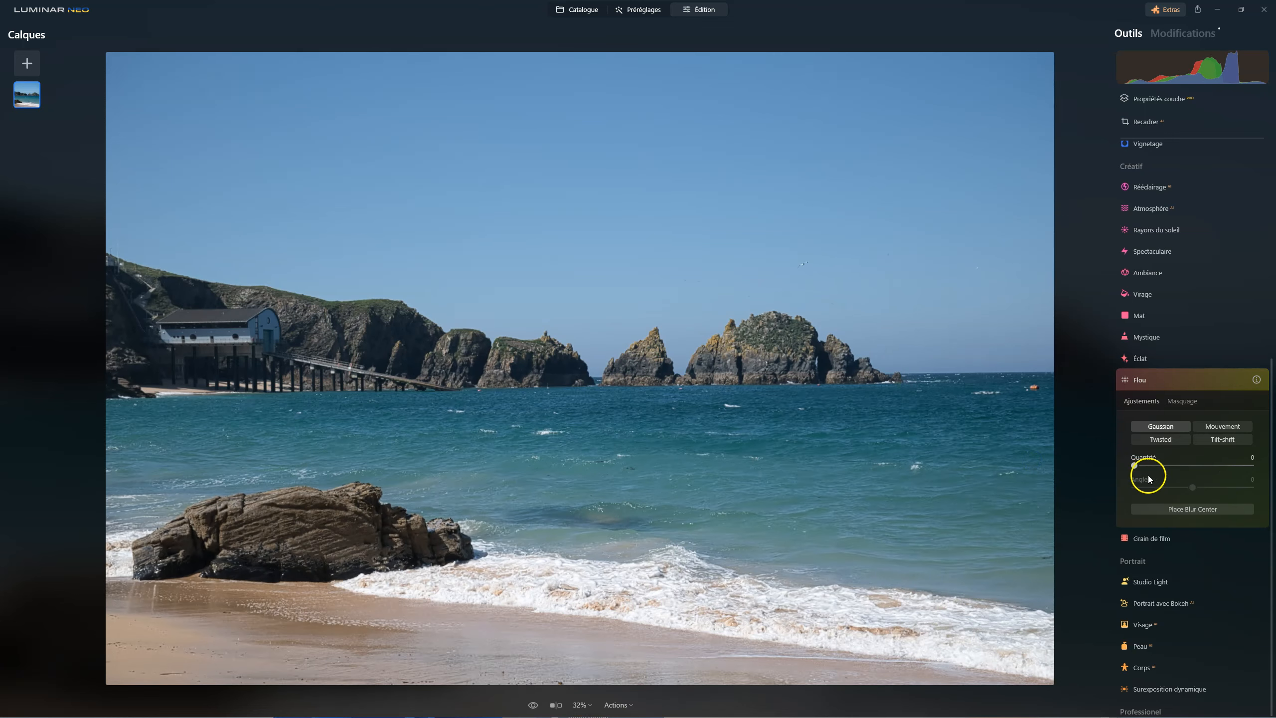
Try motion blur (Mouvement) on the whole photo with an amount of 100 and varied angles, and reset both values.
{"action": "left_click", "coordinate": [1212, 427]}
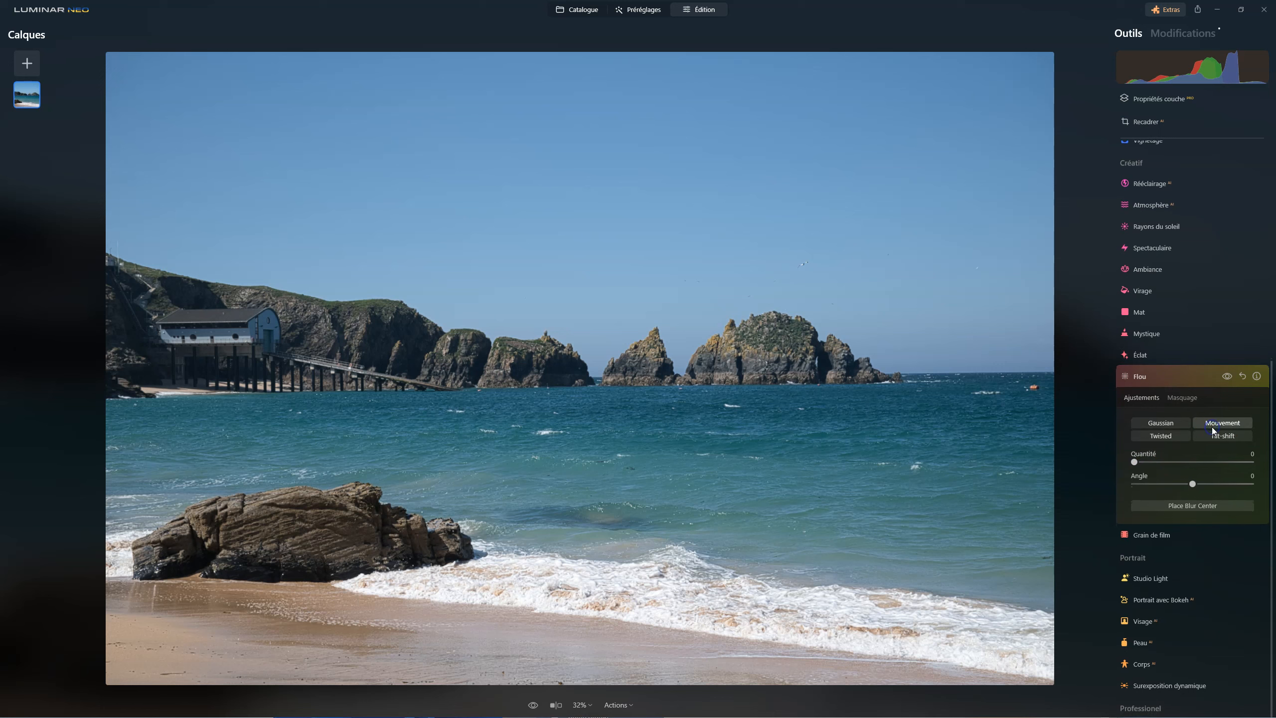
{"action": "left_click_drag", "start_coordinate": [1134, 466], "coordinate": [1272, 464]}
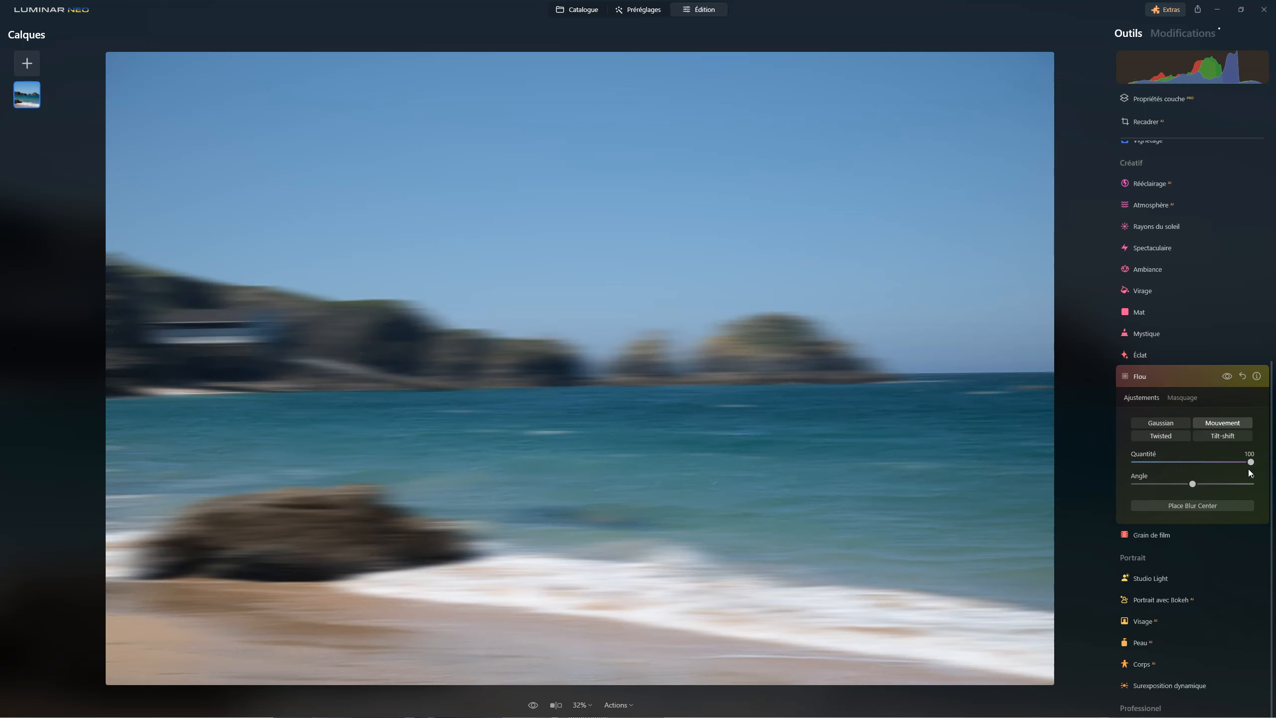
{"action": "left_click", "coordinate": [1192, 484]}
{"action": "mouse_move", "coordinate": [1214, 485]}
{"action": "left_mouse_down"}
{"action": "mouse_move", "coordinate": [1251, 483]}
{"action": "mouse_move", "coordinate": [1133, 484]}
{"action": "mouse_move", "coordinate": [1201, 481]}
{"action": "left_mouse_up"}
{"action": "double_click", "coordinate": [1248, 462]}
{"action": "double_click", "coordinate": [1200, 484]}
Apply Twisted blur with an amount of 100, try an angle of 50 and reset the angle to 0.
{"action": "left_click", "coordinate": [1163, 437]}
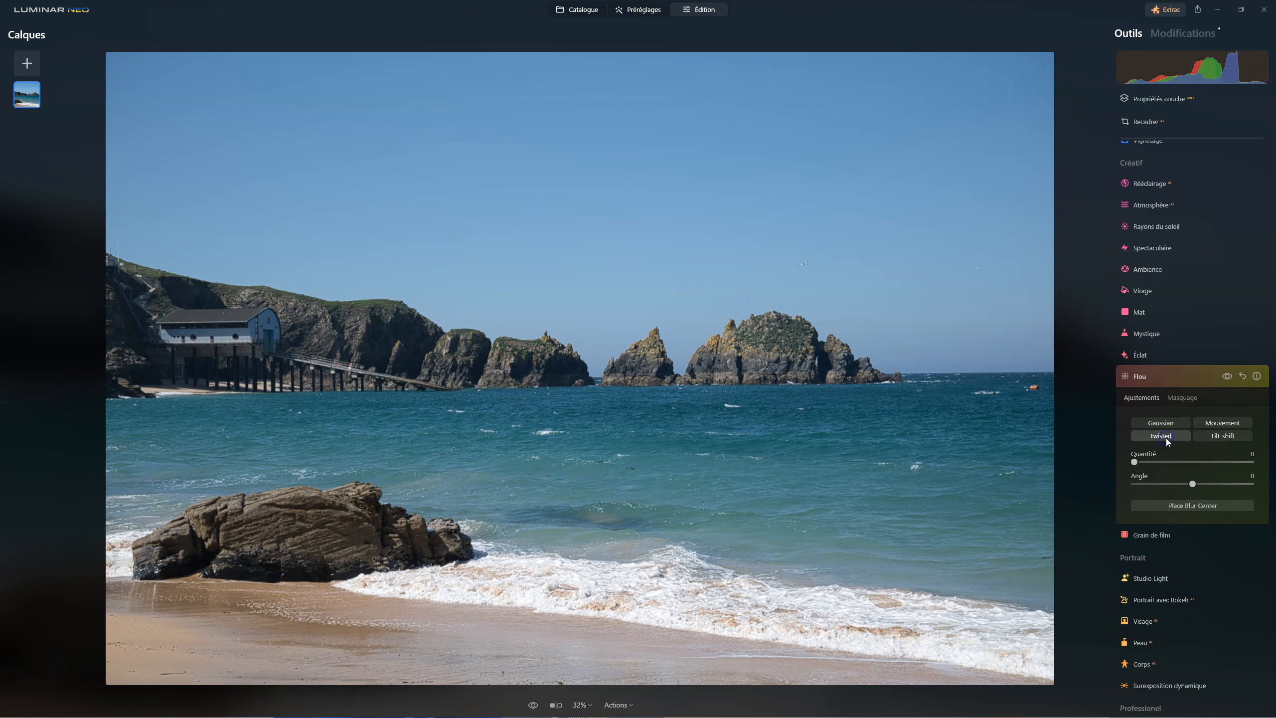
{"action": "left_click_drag", "start_coordinate": [1134, 462], "coordinate": [1272, 460]}
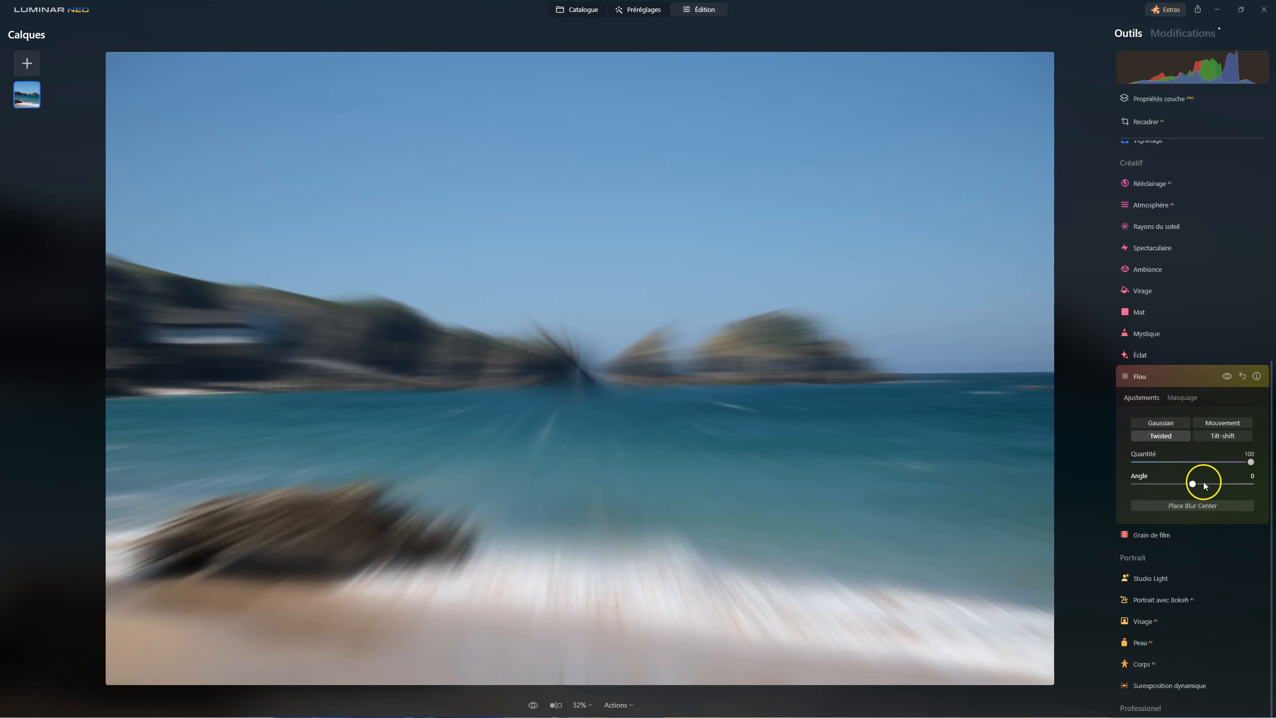
{"action": "left_click_drag", "start_coordinate": [1191, 483], "coordinate": [1223, 465]}
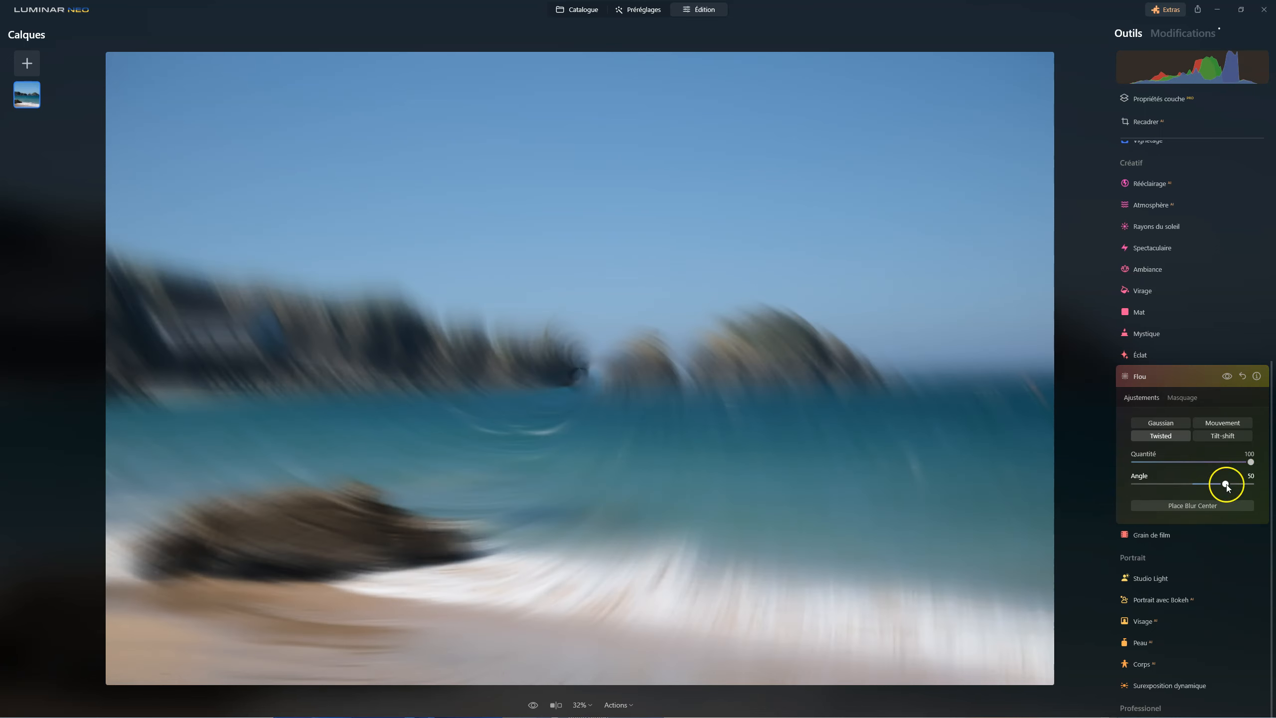
{"action": "double_click", "coordinate": [1225, 483]}
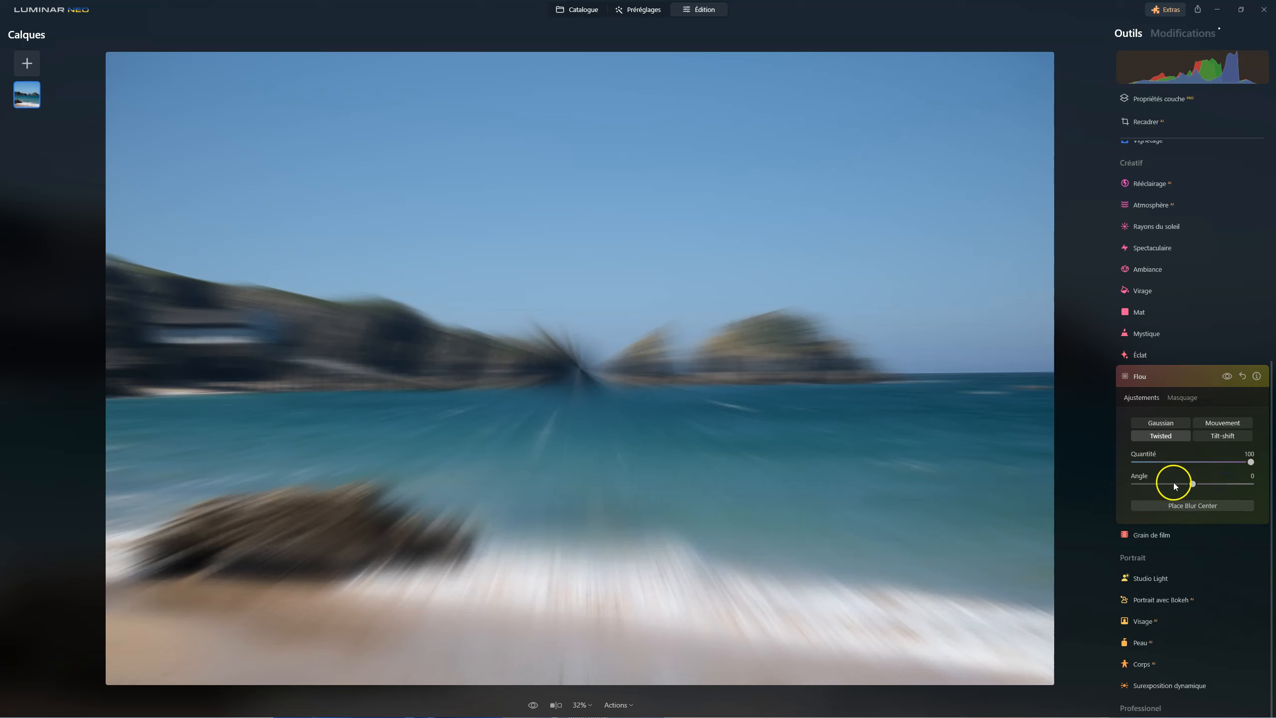
Move the Twisted blur center onto the water below the large offshore rock, keep the amount at 100, and reset the Blur tool.
{"action": "left_click", "coordinate": [1189, 506]}
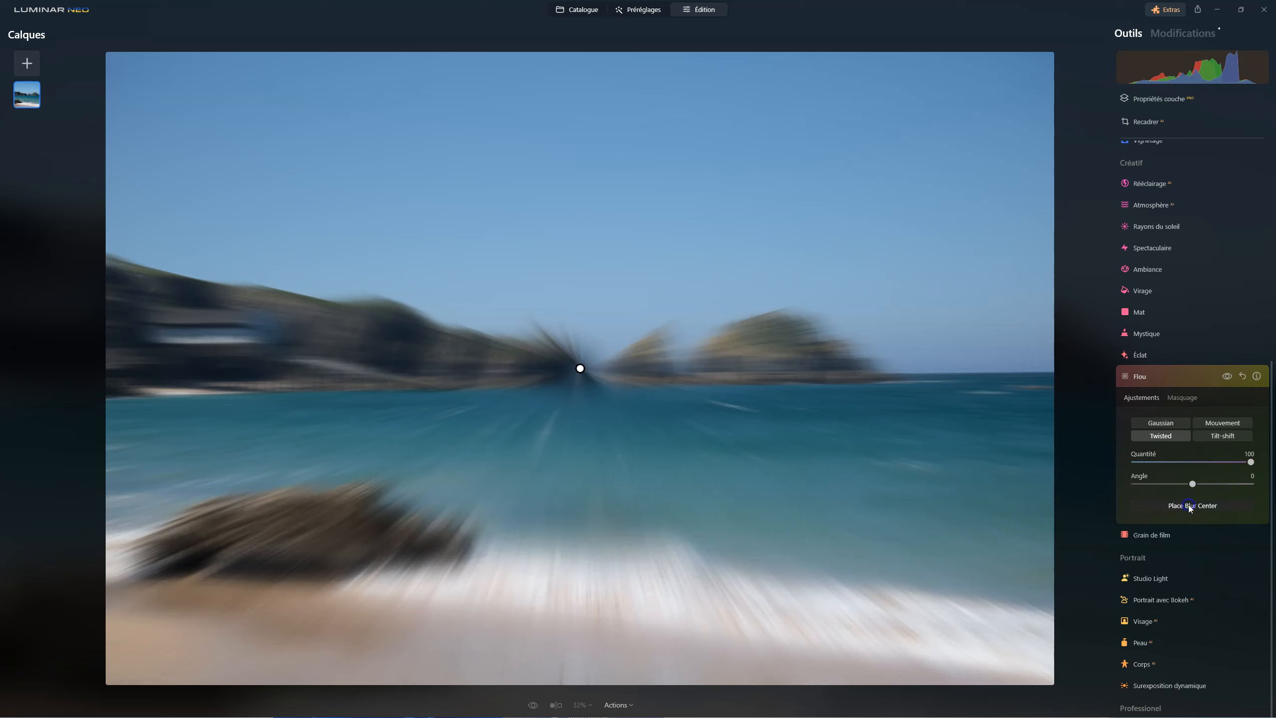
{"action": "mouse_move", "coordinate": [579, 367]}
{"action": "left_mouse_down"}
{"action": "mouse_move", "coordinate": [789, 412]}
{"action": "mouse_move", "coordinate": [800, 428]}
{"action": "left_mouse_up"}
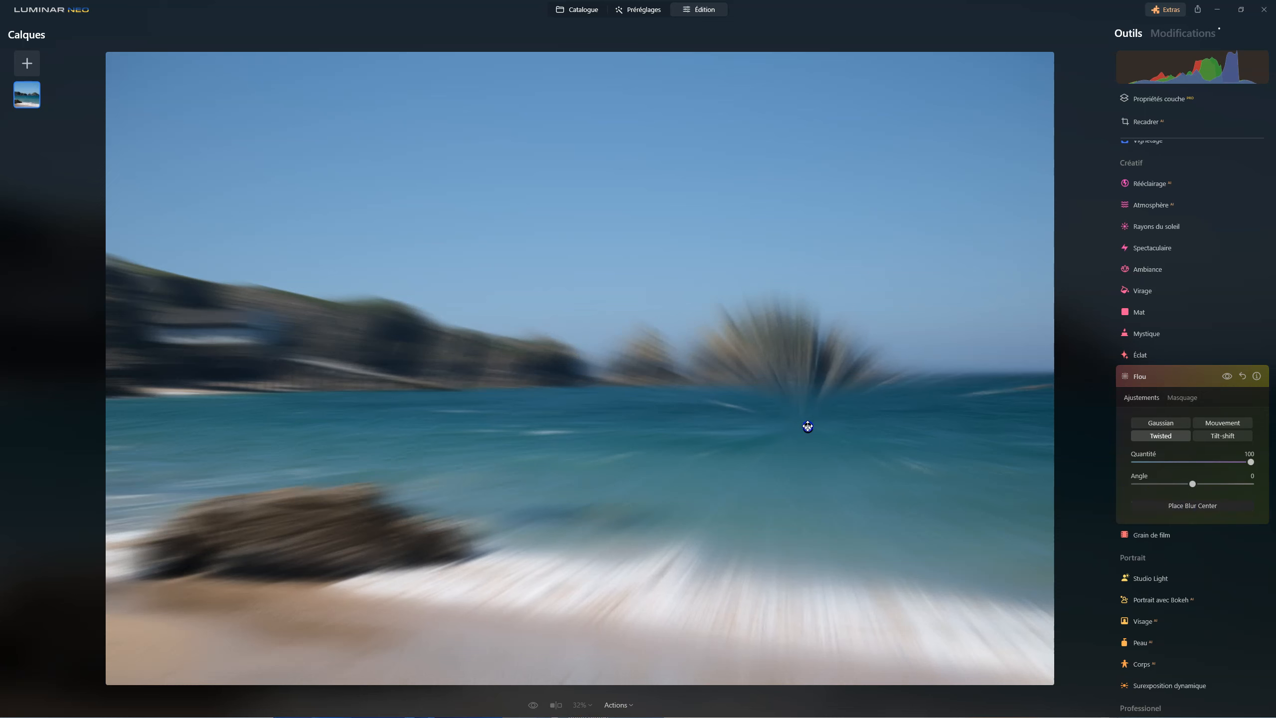
{"action": "double_click", "coordinate": [1228, 462]}
{"action": "left_click_drag", "start_coordinate": [1228, 462], "coordinate": [1273, 461]}
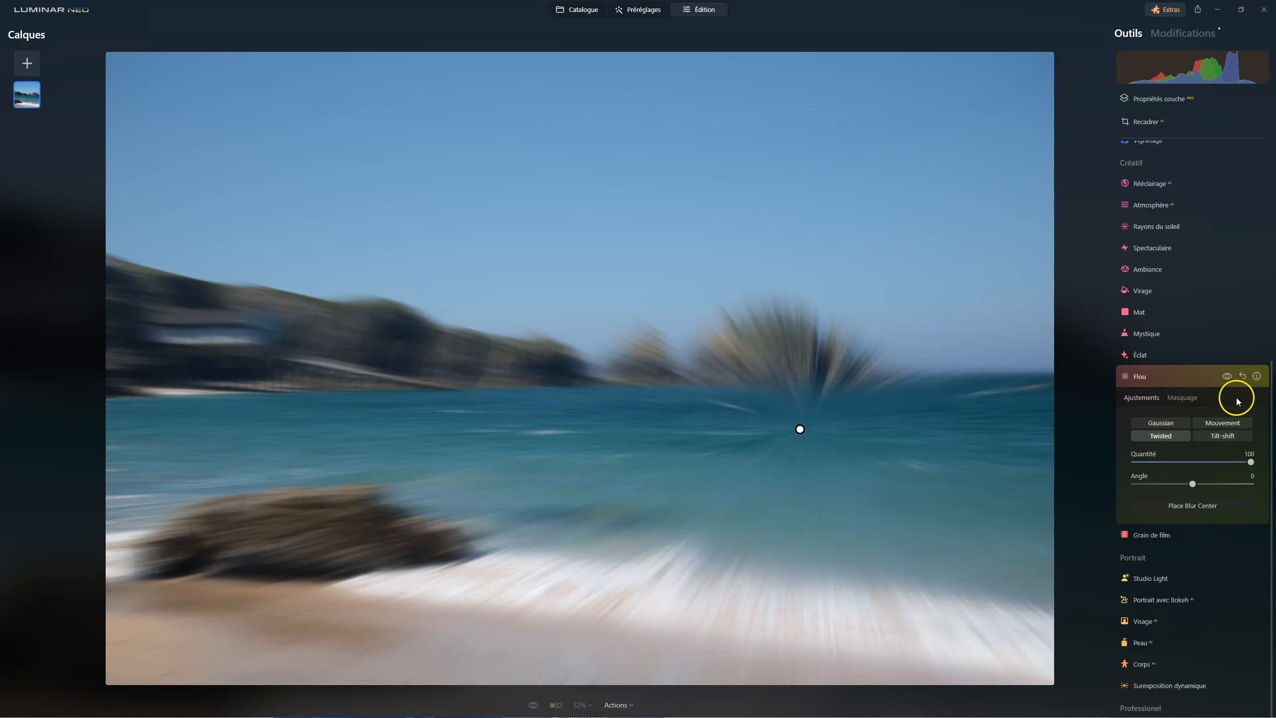
{"action": "left_click", "coordinate": [1241, 376]}
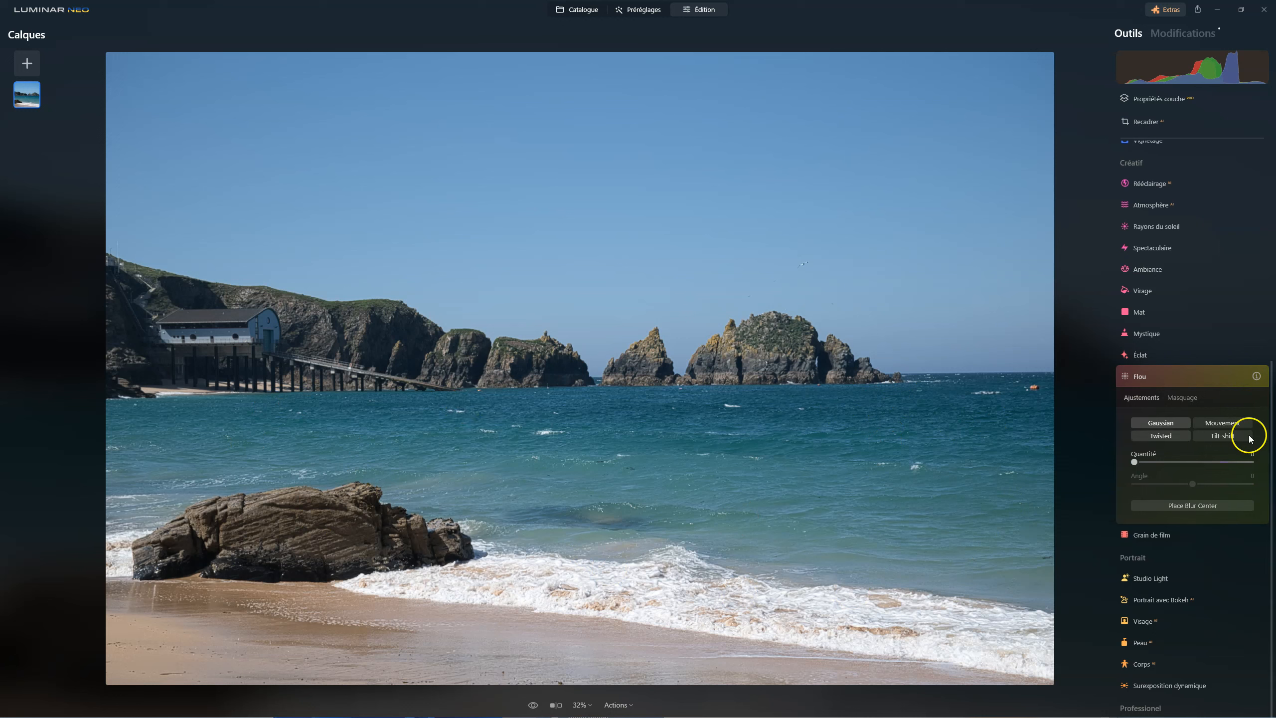
Mask the blur effect to the water using the AI mask's Eau category.
{"action": "left_click", "coordinate": [1188, 399]}
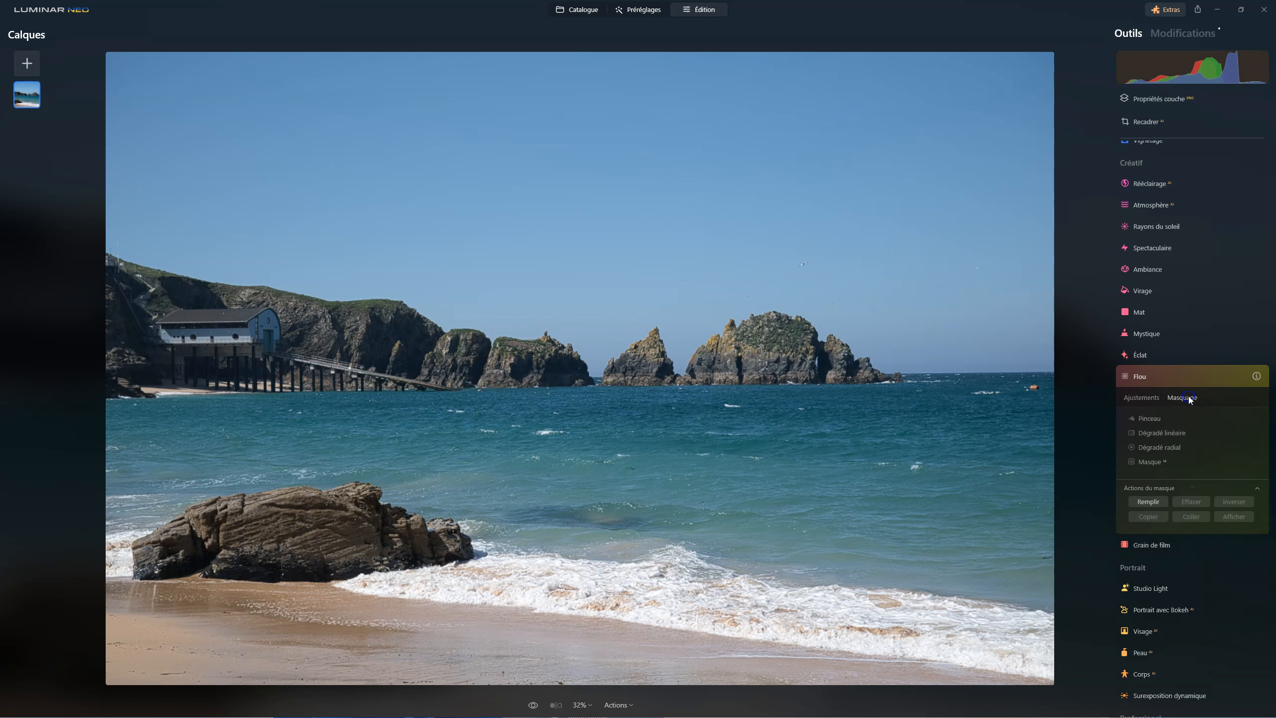
{"action": "left_click", "coordinate": [1153, 461]}
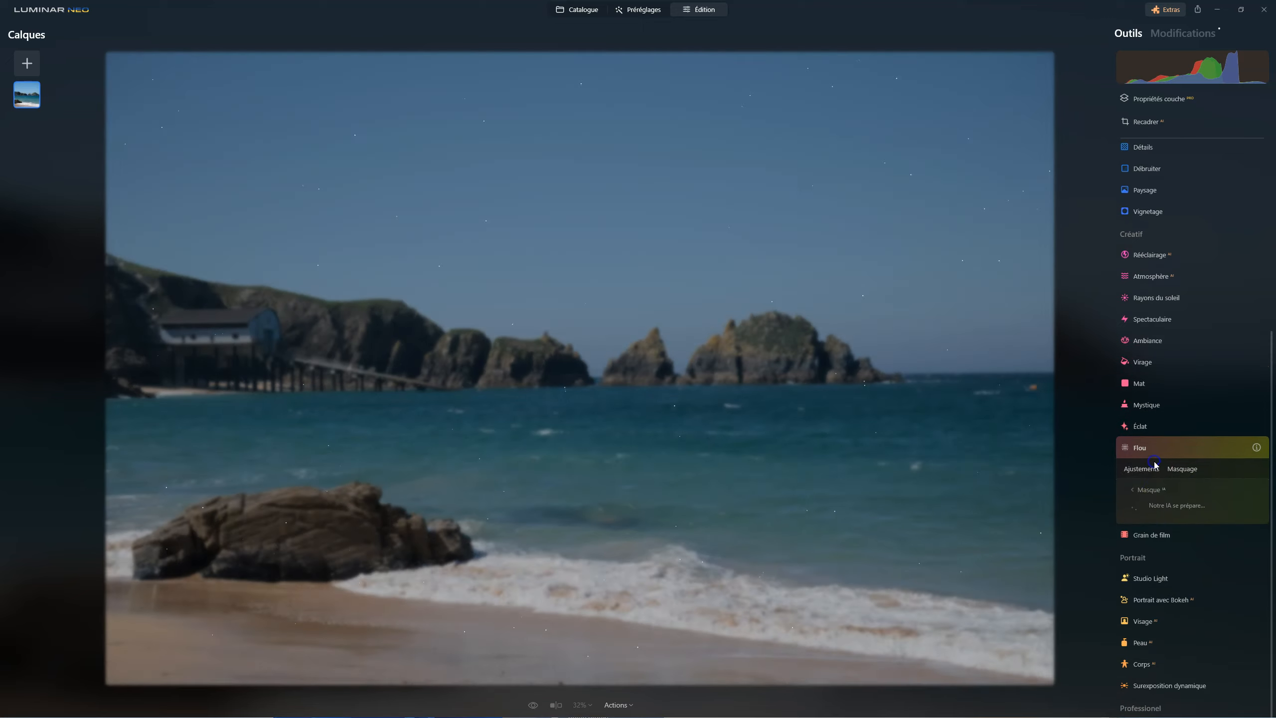
{"action": "left_click", "coordinate": [1210, 490]}
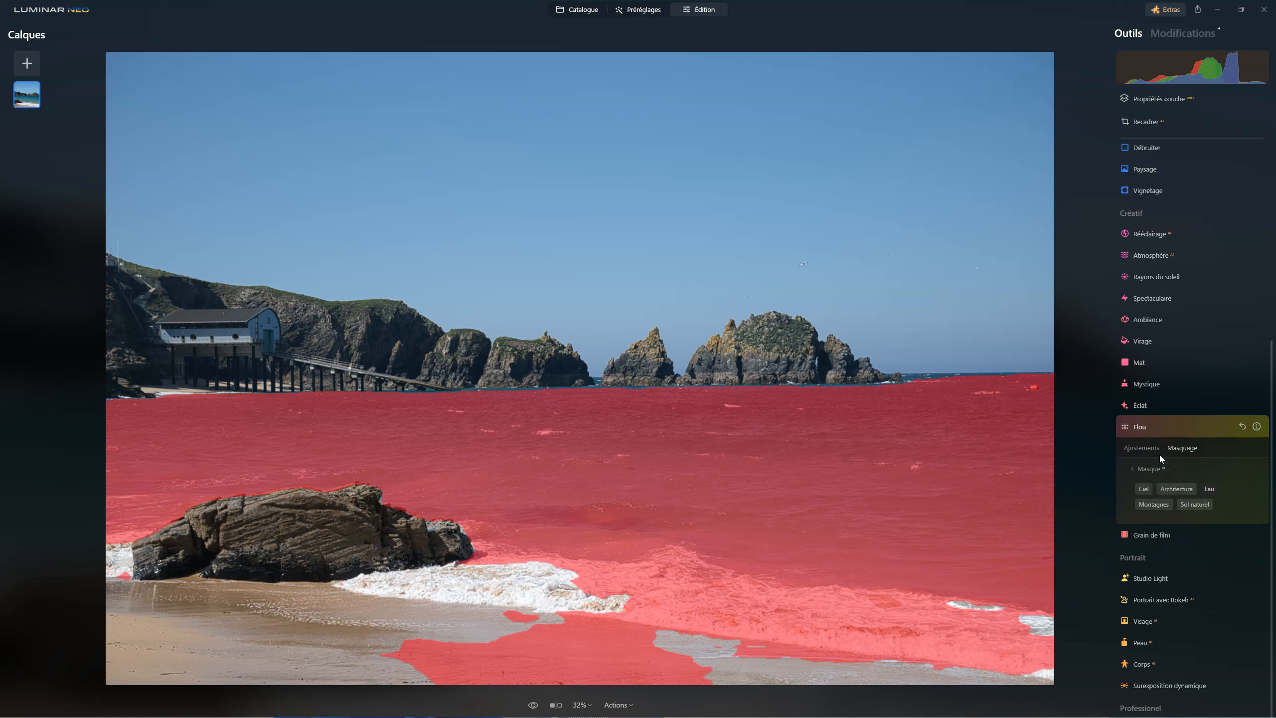
{"action": "left_click", "coordinate": [1150, 468]}
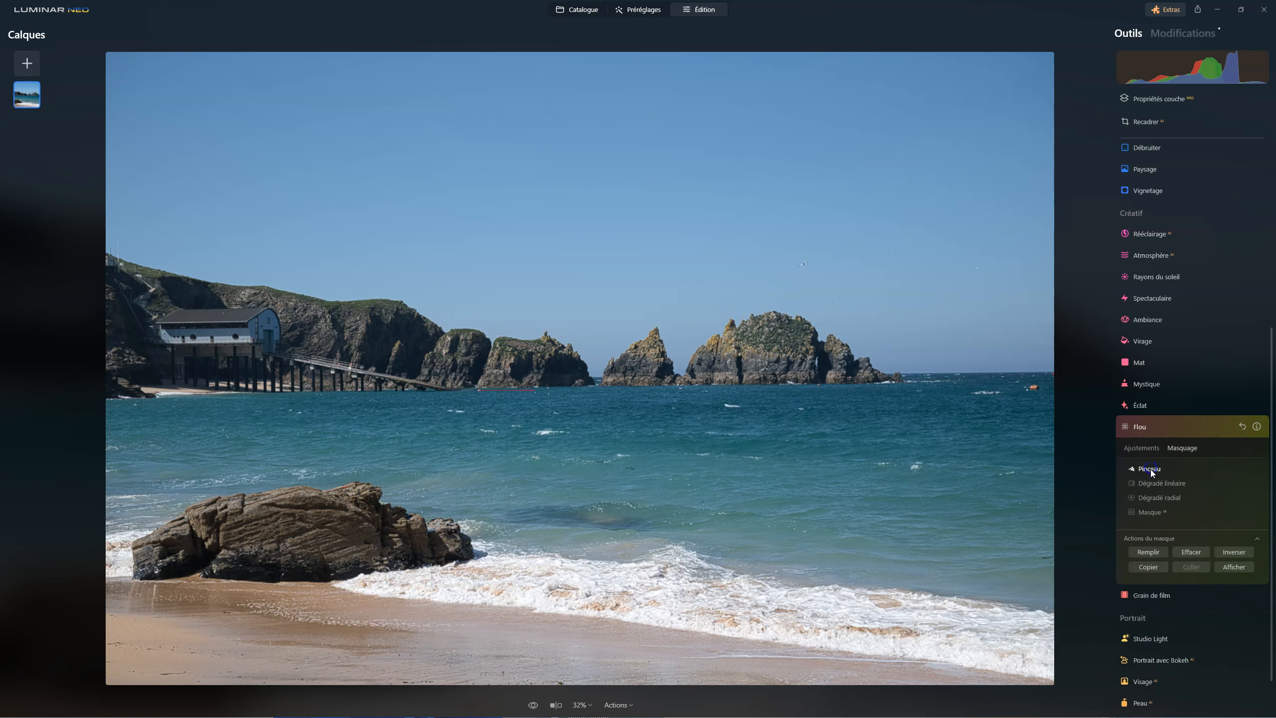
Refine the water mask by brushing in the missing surf along the shoreline and erasing the masked wet sand.
{"action": "left_click", "coordinate": [1149, 469]}
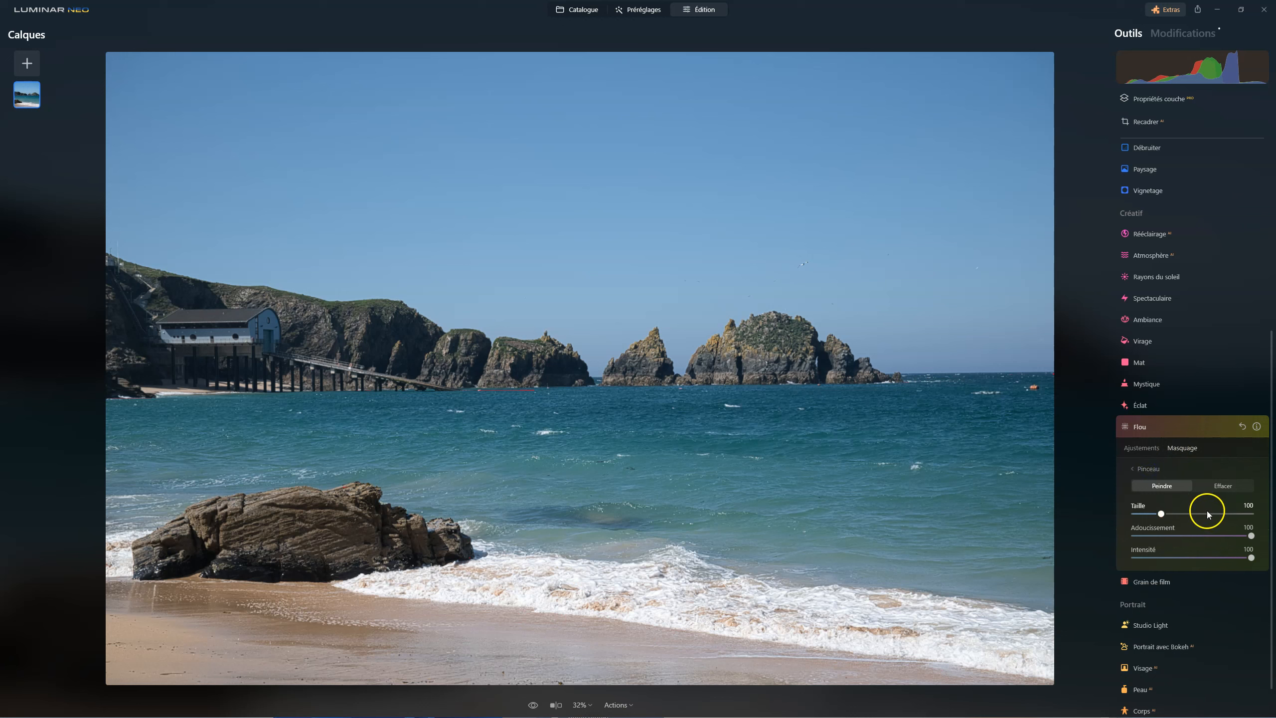
{"action": "mouse_move", "coordinate": [492, 584]}
{"action": "left_mouse_down"}
{"action": "mouse_move", "coordinate": [614, 593]}
{"action": "mouse_move", "coordinate": [600, 598]}
{"action": "mouse_move", "coordinate": [817, 660]}
{"action": "mouse_move", "coordinate": [546, 630]}
{"action": "mouse_move", "coordinate": [359, 583]}
{"action": "mouse_move", "coordinate": [433, 581]}
{"action": "left_mouse_up"}
{"action": "mouse_move", "coordinate": [684, 646]}
{"action": "left_mouse_down"}
{"action": "mouse_move", "coordinate": [1051, 657]}
{"action": "mouse_move", "coordinate": [903, 619]}
{"action": "mouse_move", "coordinate": [1018, 617]}
{"action": "mouse_move", "coordinate": [1008, 607]}
{"action": "mouse_move", "coordinate": [1079, 625]}
{"action": "left_mouse_up"}
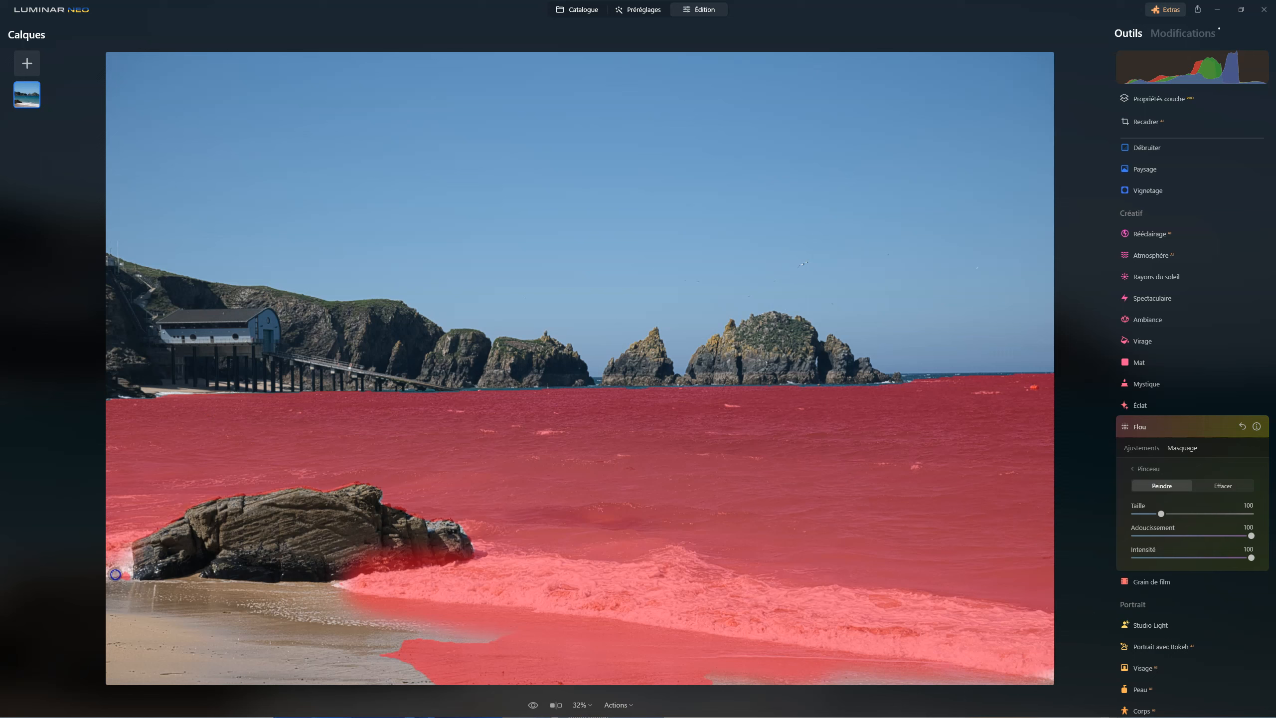
{"action": "left_click", "coordinate": [1224, 491]}
{"action": "mouse_move", "coordinate": [456, 661]}
{"action": "left_mouse_down"}
{"action": "mouse_move", "coordinate": [442, 626]}
{"action": "mouse_move", "coordinate": [346, 620]}
{"action": "mouse_move", "coordinate": [595, 687]}
{"action": "mouse_move", "coordinate": [803, 706]}
{"action": "left_mouse_up"}
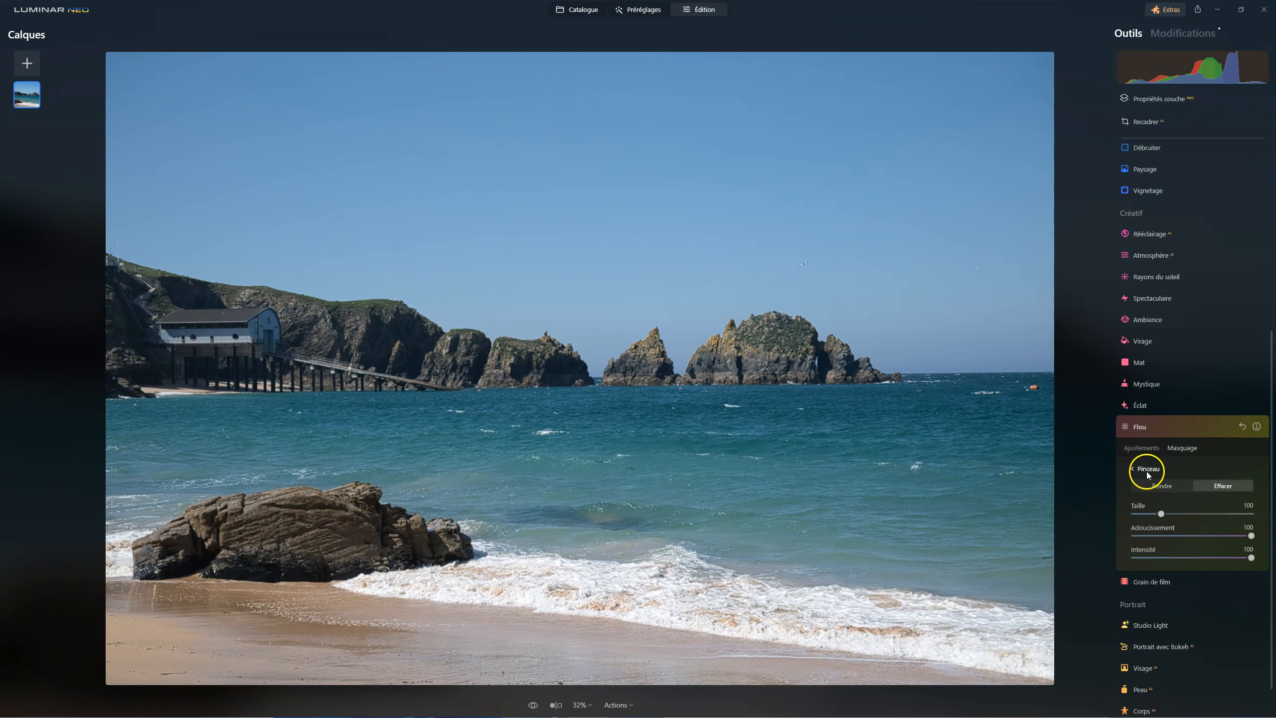
{"action": "left_click", "coordinate": [1147, 470]}
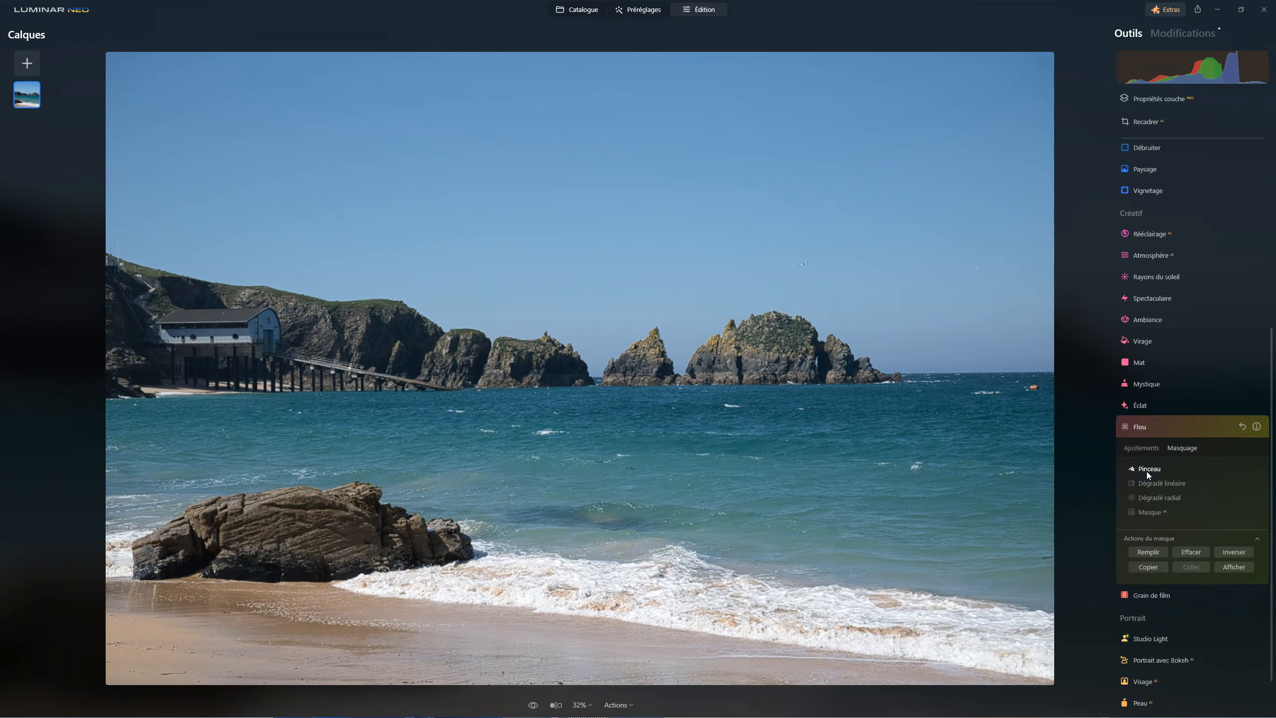
Try Gaussian blur on the masked water with amounts of 100 and 69, and reset the amount to 0.
{"action": "left_click", "coordinate": [1140, 447]}
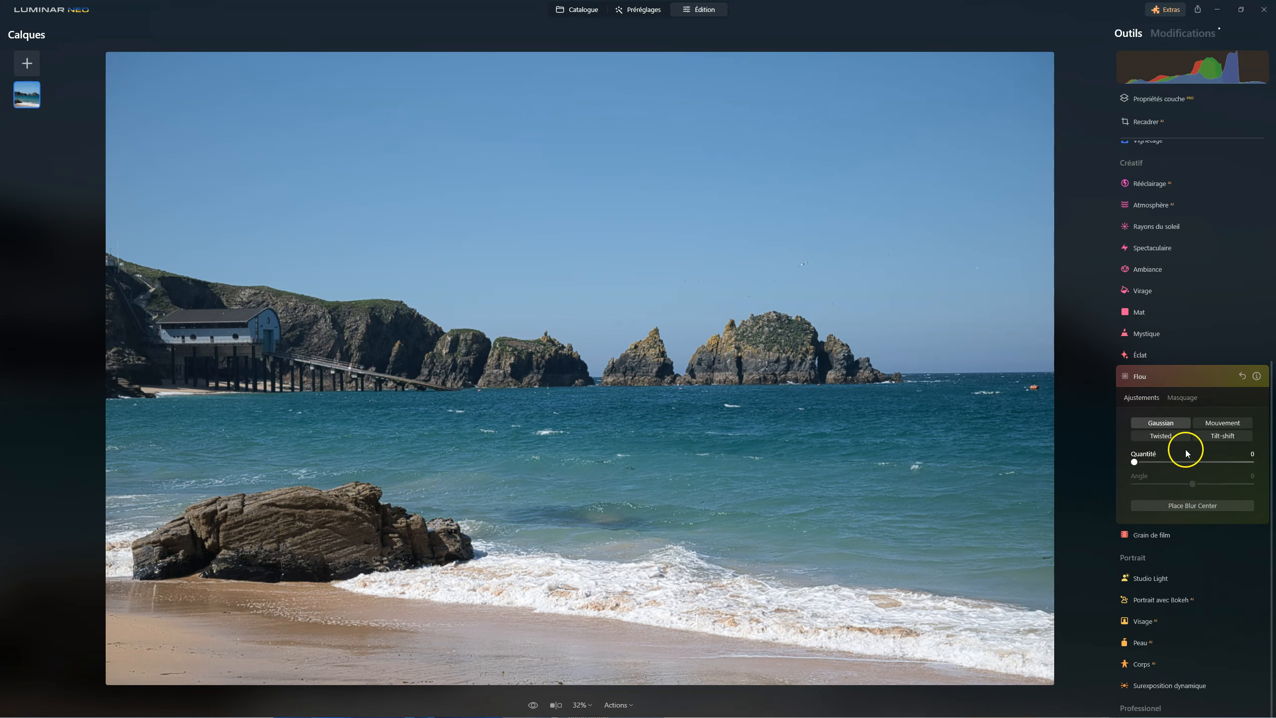
{"action": "left_click_drag", "start_coordinate": [1135, 462], "coordinate": [1272, 460]}
{"action": "left_click", "coordinate": [1215, 461]}
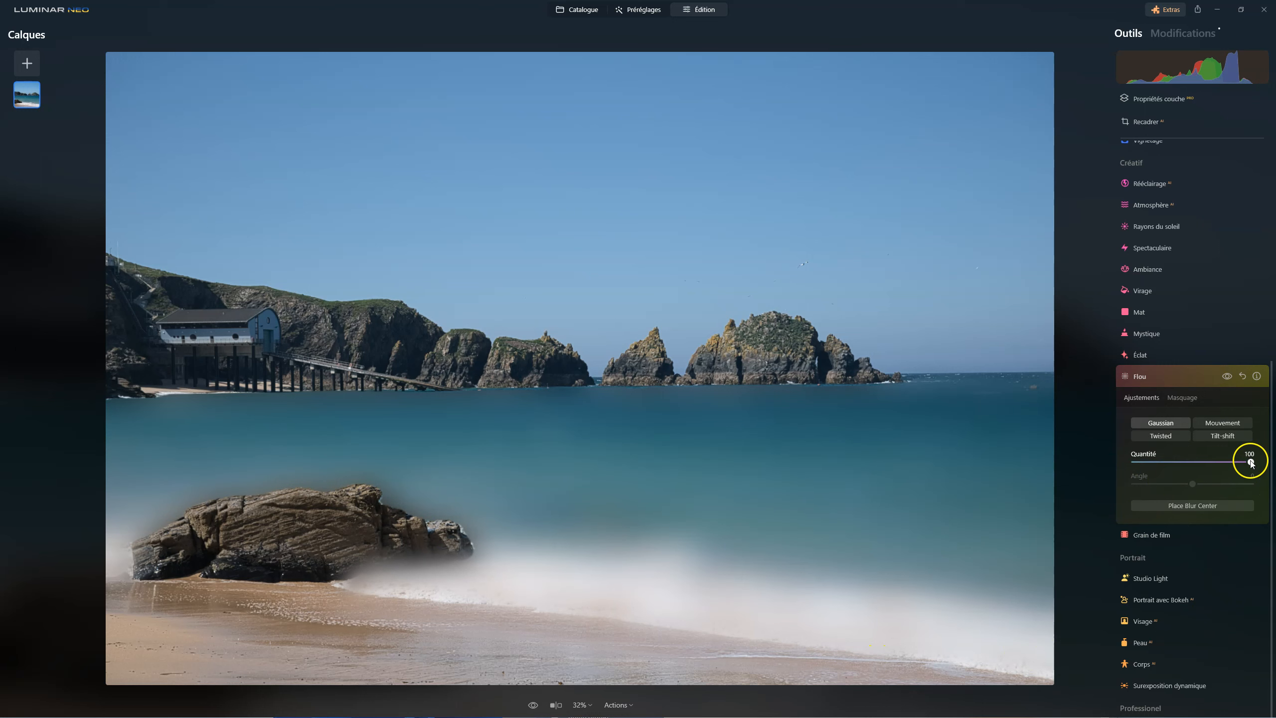
{"action": "left_click_drag", "start_coordinate": [1251, 462], "coordinate": [1215, 464]}
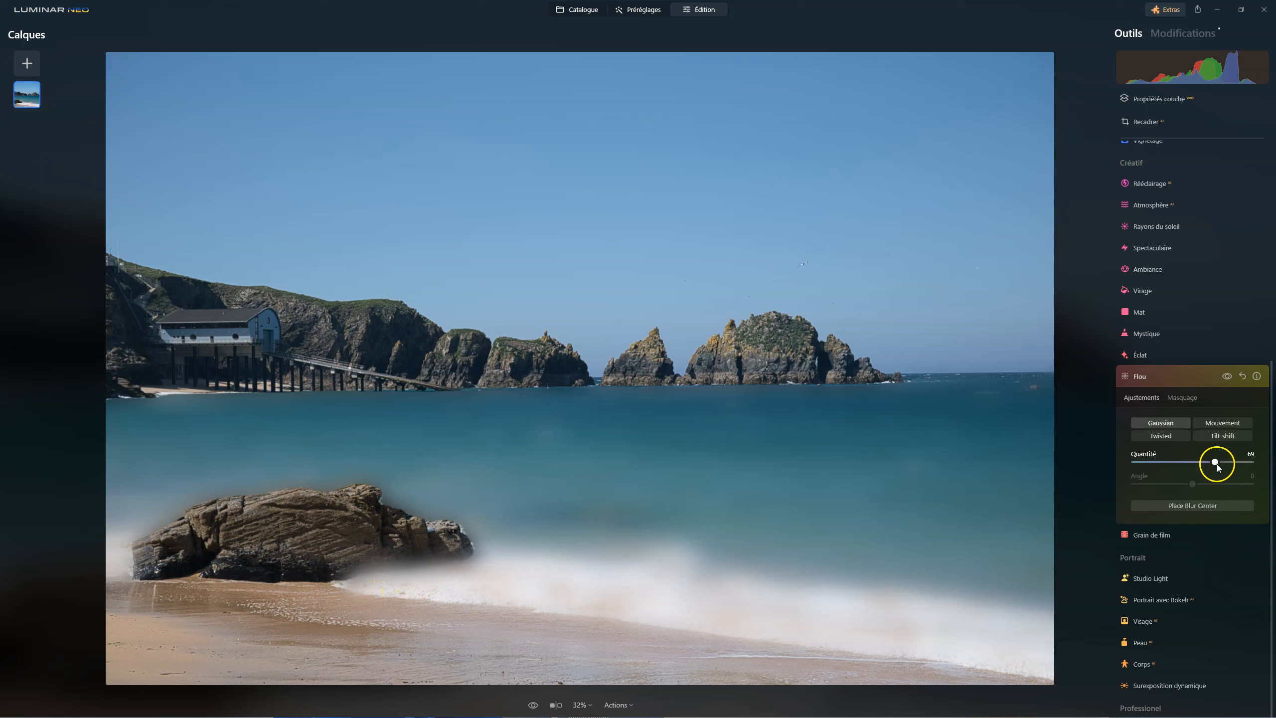
{"action": "left_click_drag", "start_coordinate": [1214, 462], "coordinate": [1051, 461]}
{"action": "left_click_drag", "start_coordinate": [1152, 462], "coordinate": [1226, 461]}
{"action": "double_click", "coordinate": [1224, 461]}
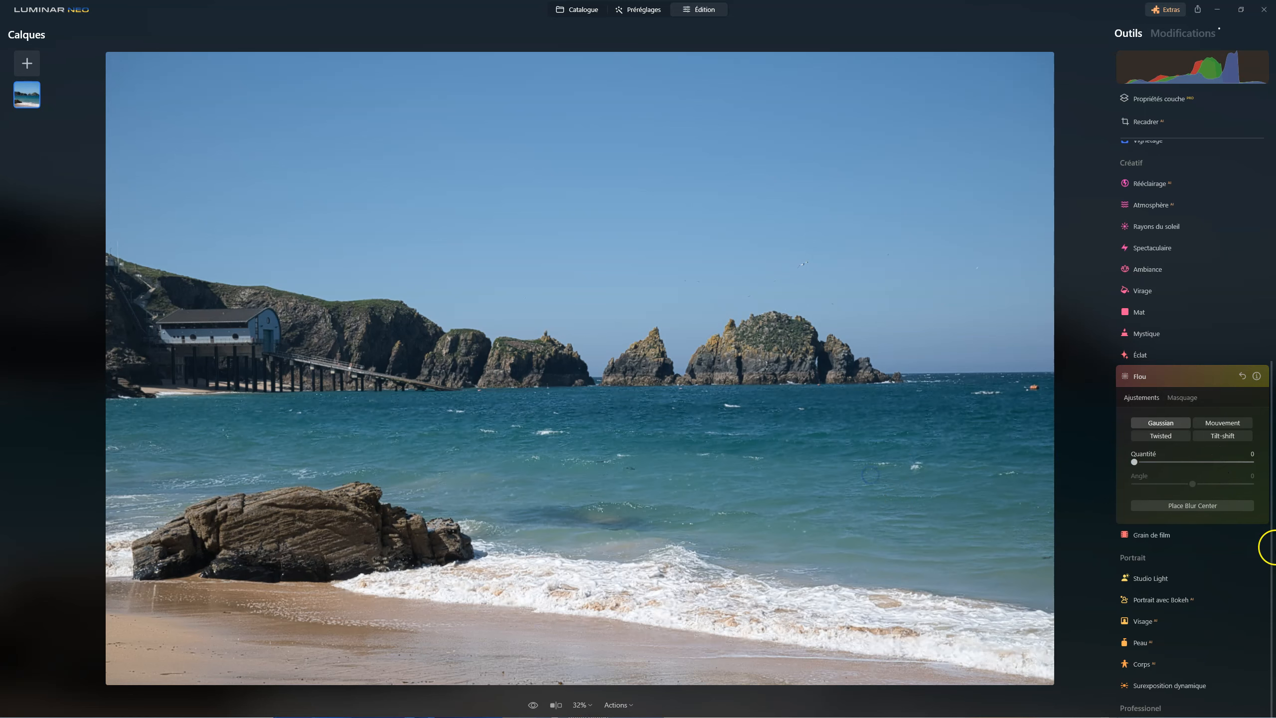
Try motion blur (Mouvement) on the masked water with amount 100 and angle 13, and reset the amount.
{"action": "left_click", "coordinate": [1219, 424]}
{"action": "left_click_drag", "start_coordinate": [1134, 462], "coordinate": [1201, 481]}
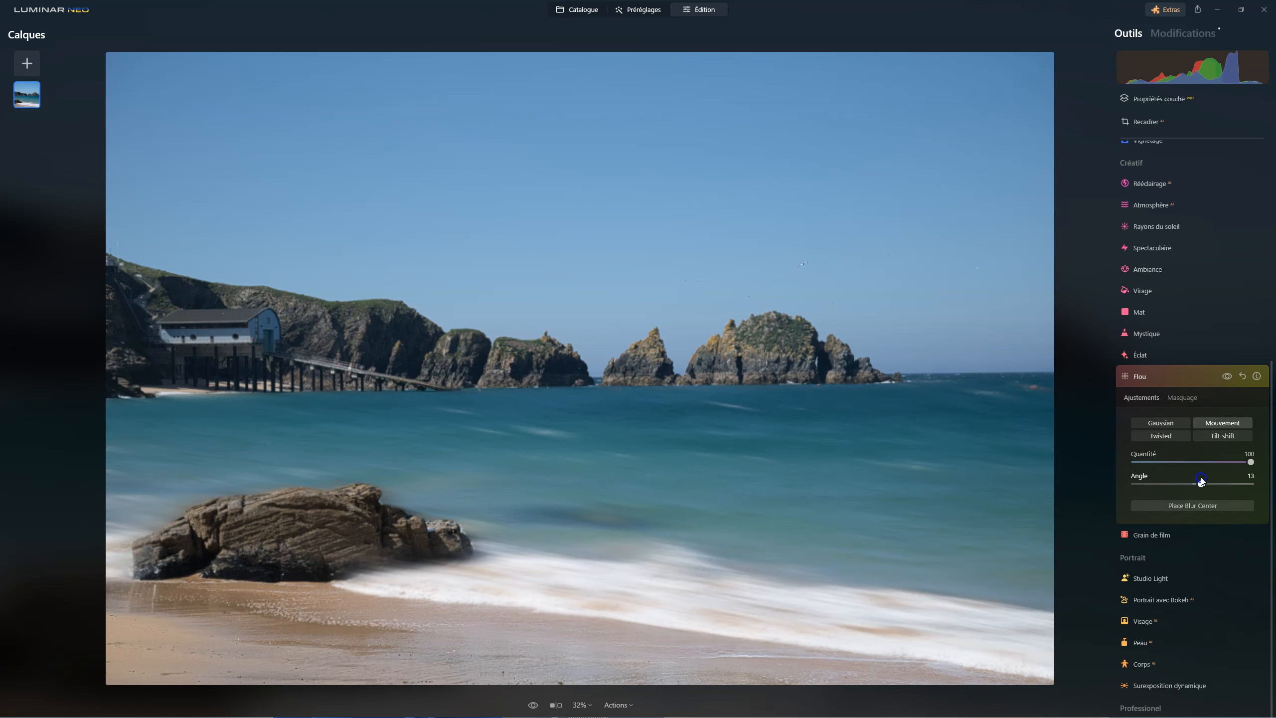
{"action": "double_click", "coordinate": [1243, 461]}
Try Twisted blur on the masked water with an amount of about 95, and reset the whole Blur tool.
{"action": "left_click", "coordinate": [1164, 437]}
{"action": "left_click_drag", "start_coordinate": [1134, 461], "coordinate": [1247, 462]}
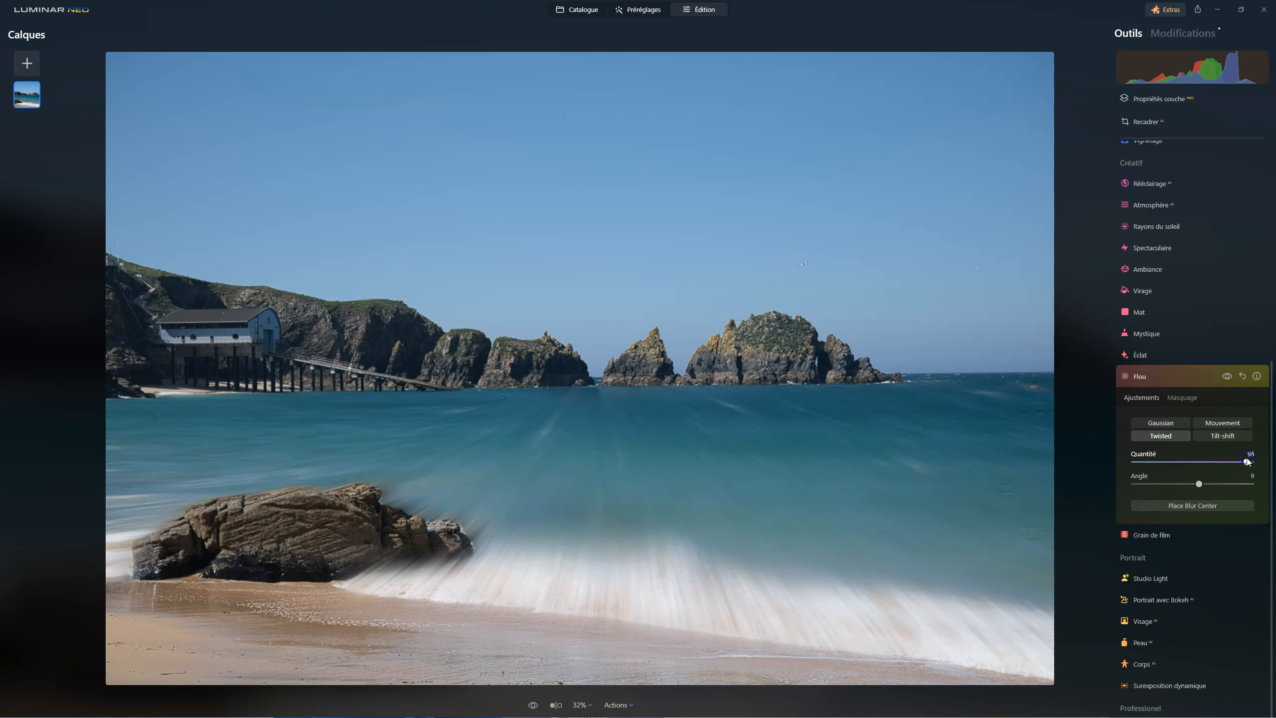
{"action": "left_click", "coordinate": [1242, 375]}
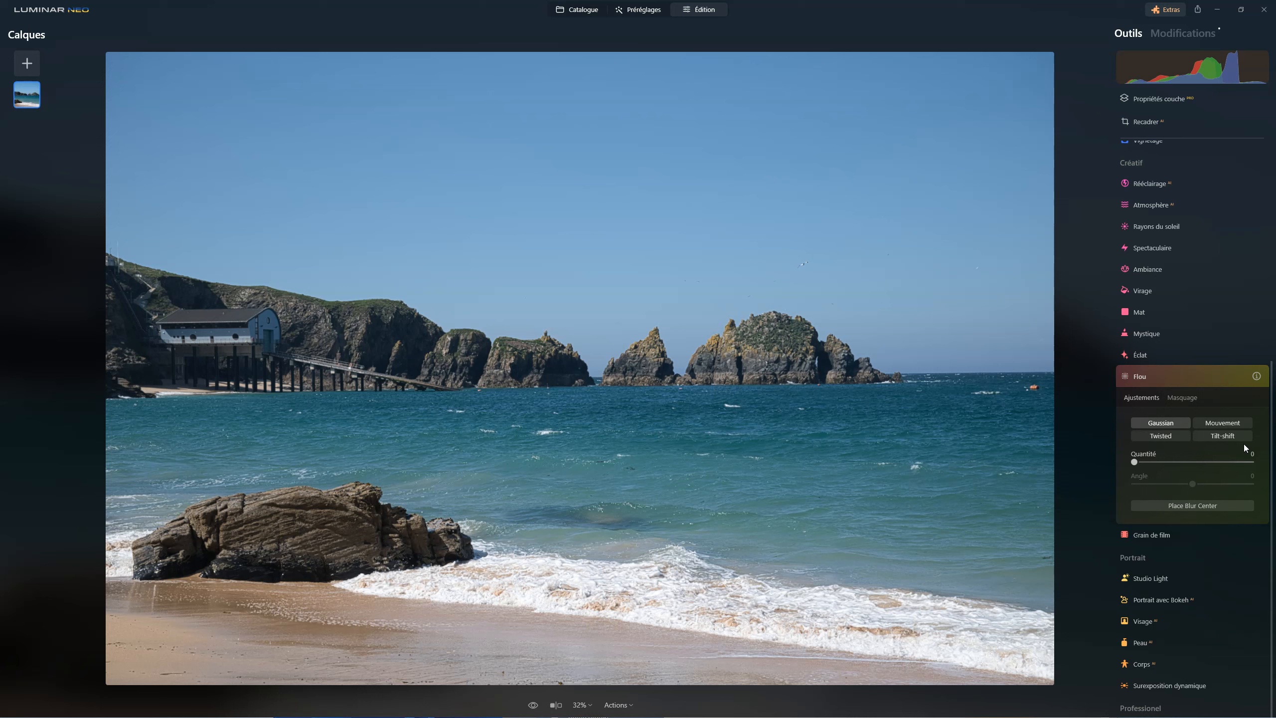
Look through the available extensions and the Marketplace presets in Extras, and return to the photo.
{"action": "left_click", "coordinate": [1163, 10]}
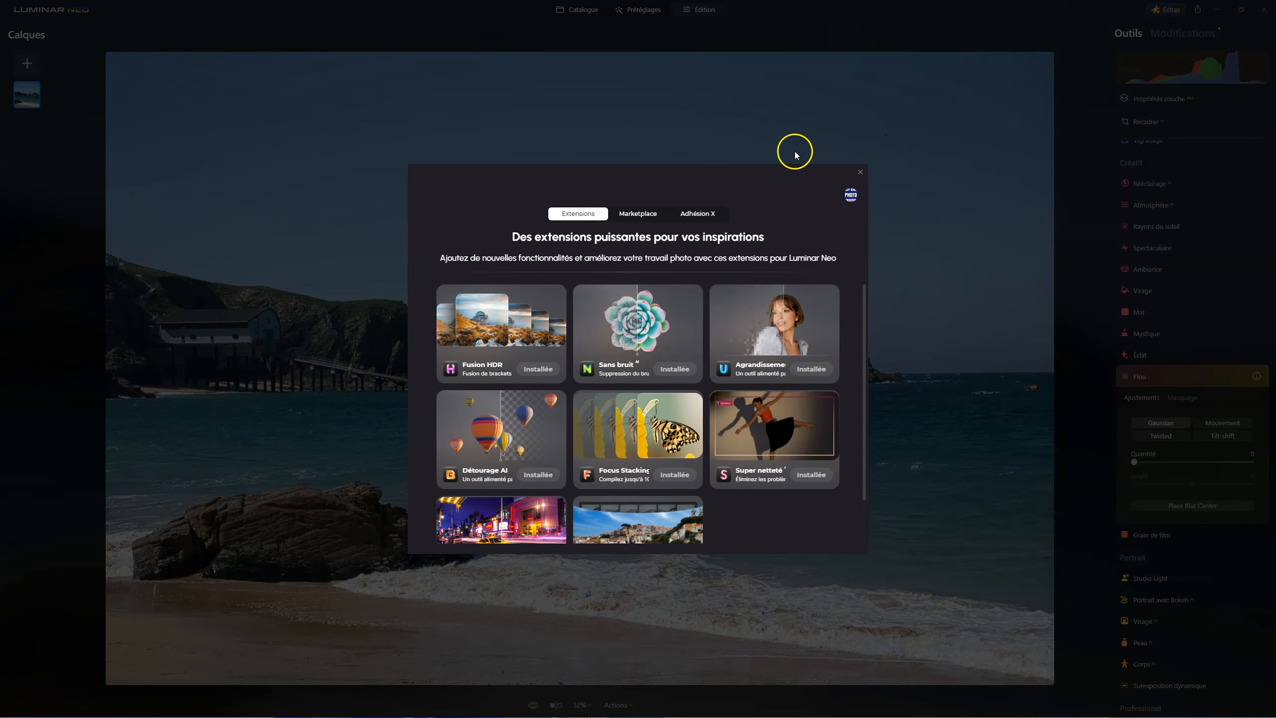
{"action": "left_click", "coordinate": [638, 214]}
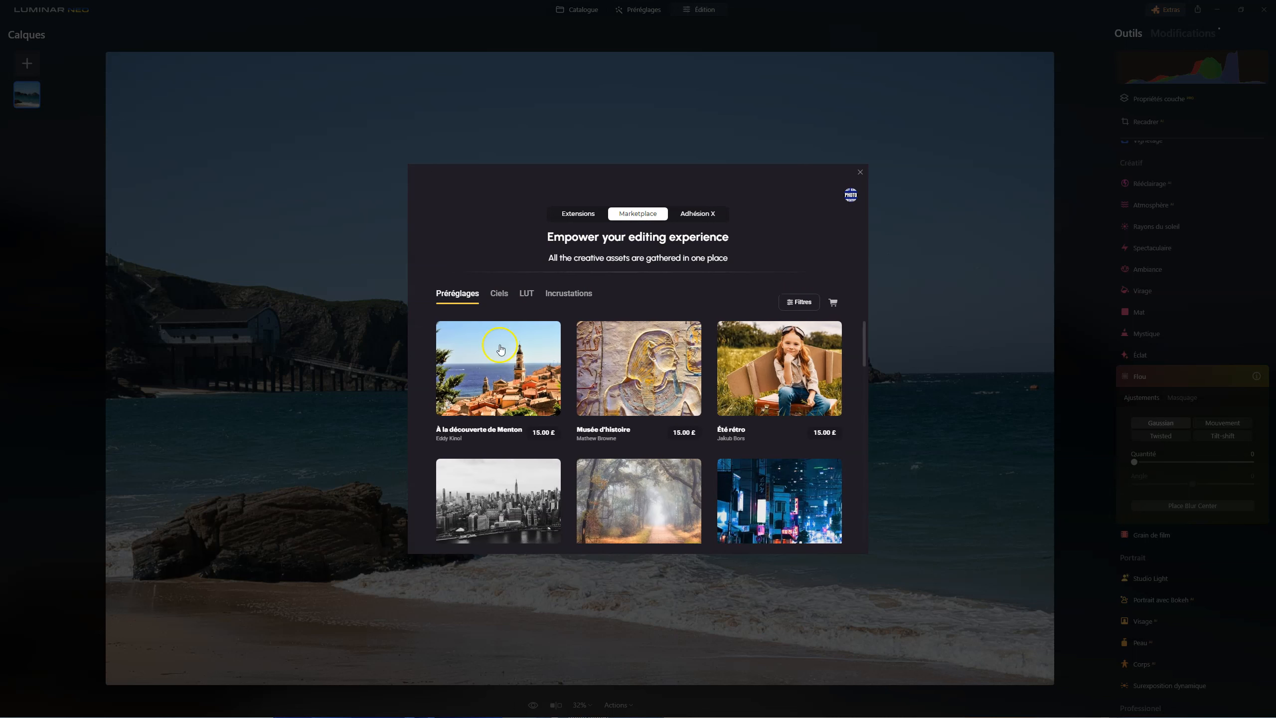
{"action": "left_click", "coordinate": [850, 158]}
{"action": "left_click", "coordinate": [859, 173]}
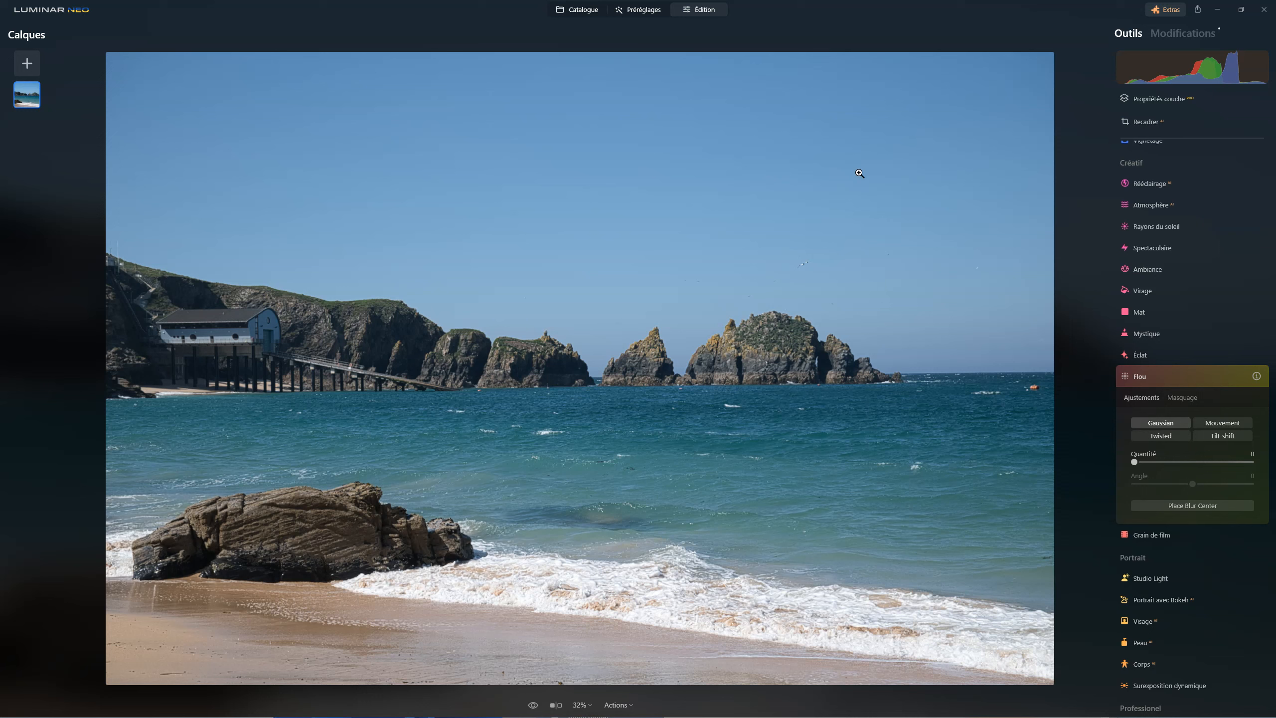
{"action": "left_click", "coordinate": [654, 283]}
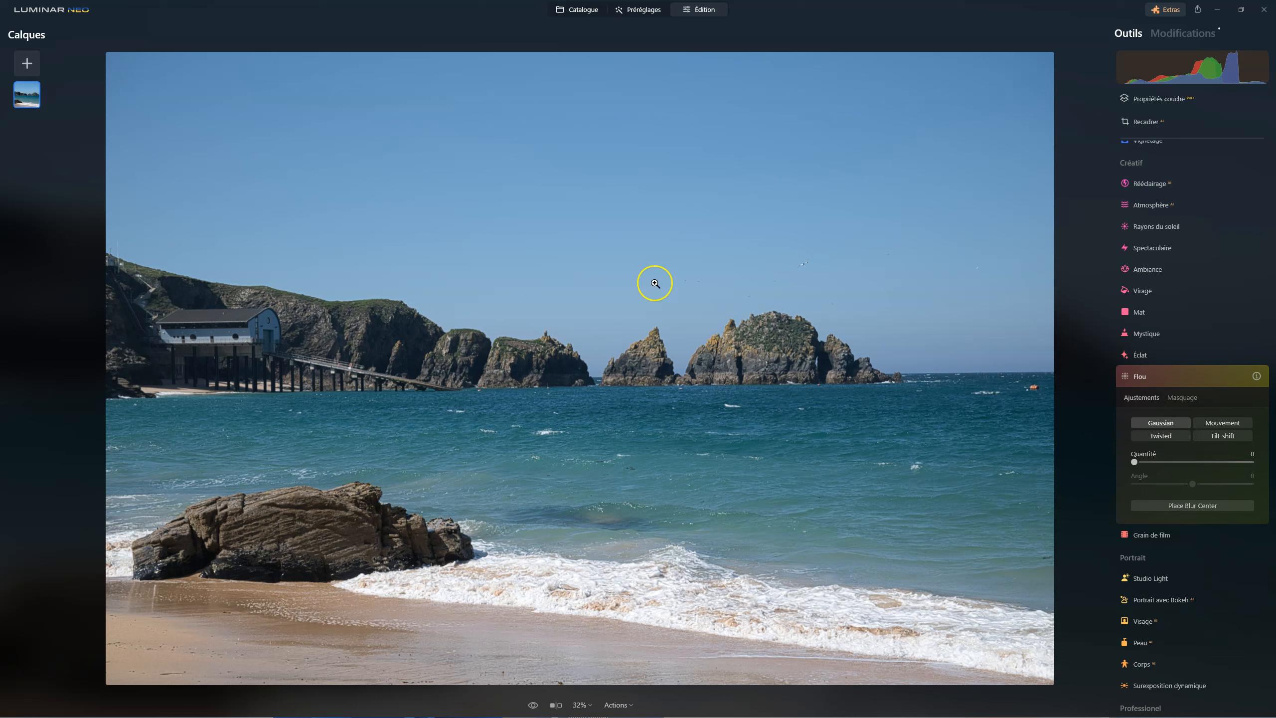